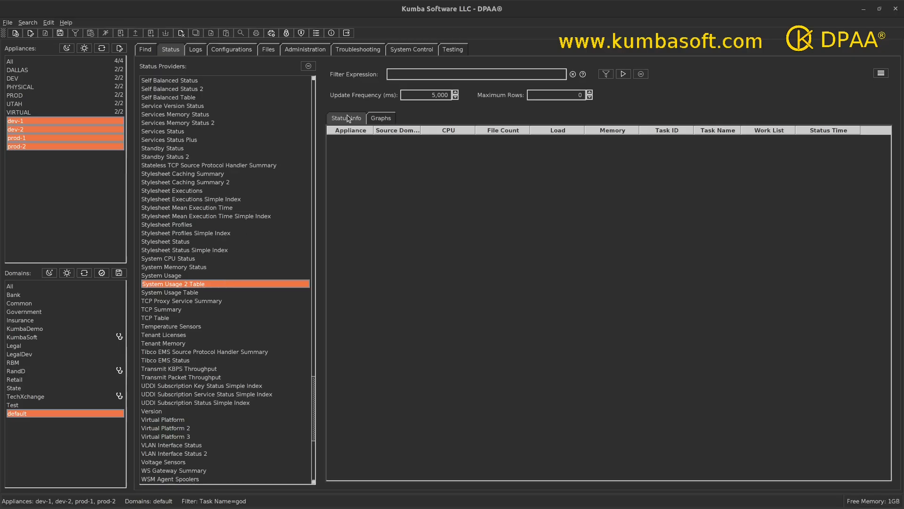
Retrieve the unfiltered System Usage 2 Table status for the selected appliances, and stop the updates.
{"action": "left_click", "coordinate": [623, 74]}
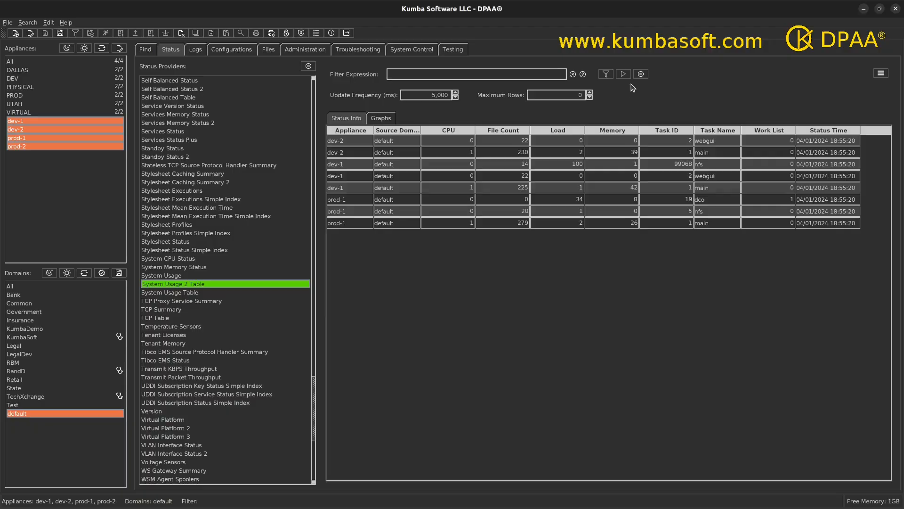
{"action": "left_click", "coordinate": [641, 74]}
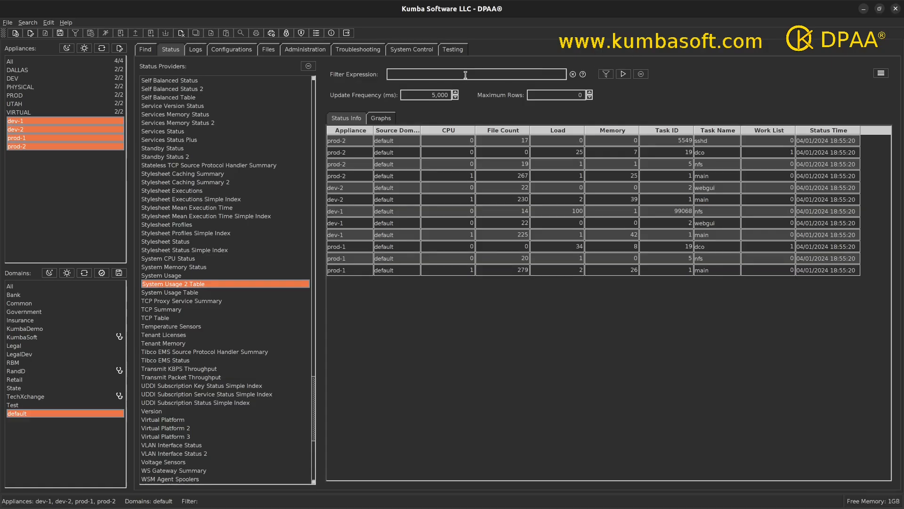
Build and apply a status filter with Task Name matching main, and run the System Usage 2 Table query with it until stopped.
{"action": "left_click", "coordinate": [606, 74]}
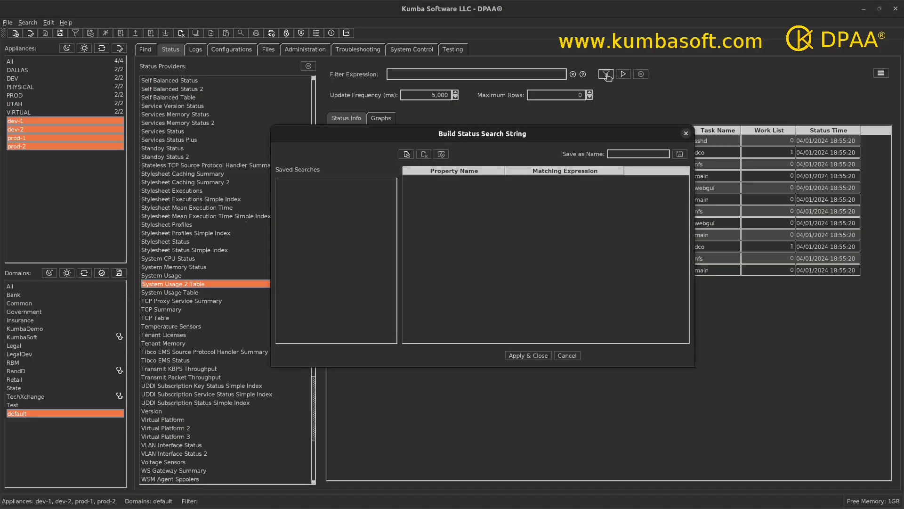
{"action": "left_click", "coordinate": [406, 154]}
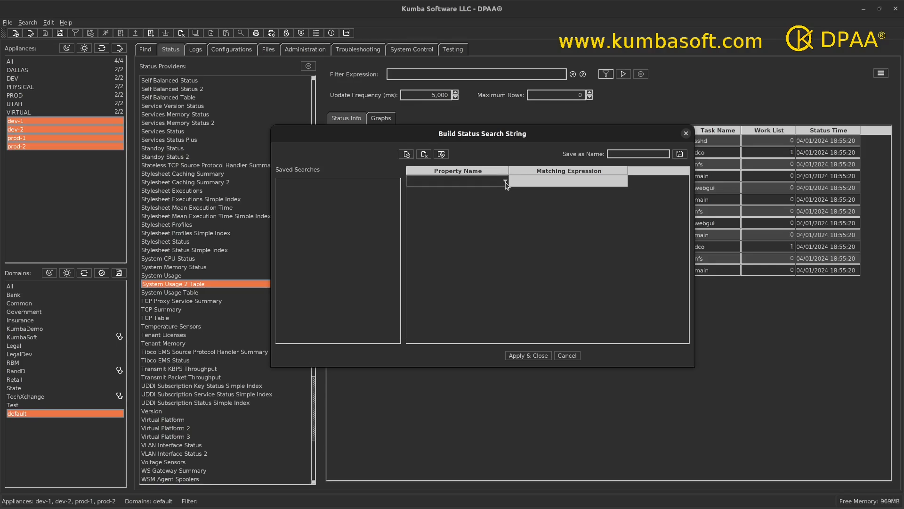
{"action": "left_click", "coordinate": [505, 183]}
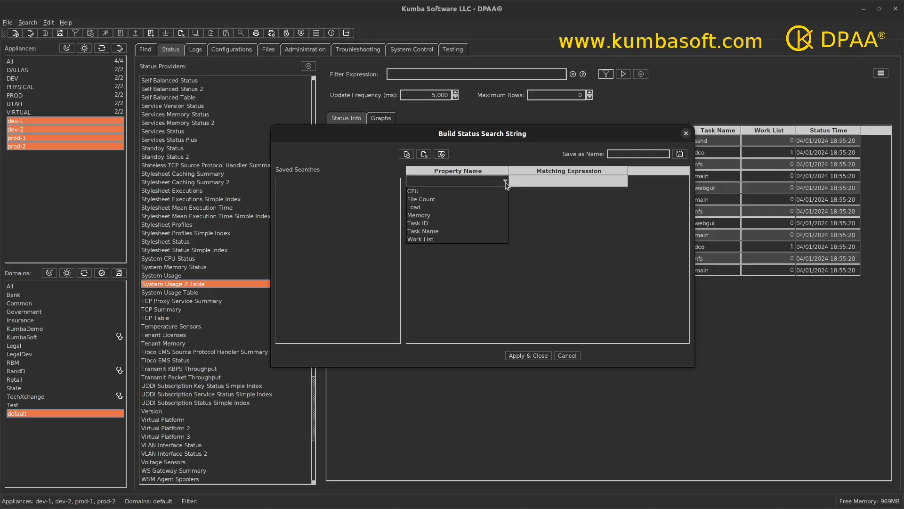
{"action": "left_click_drag", "start_coordinate": [502, 151], "coordinate": [578, 163]}
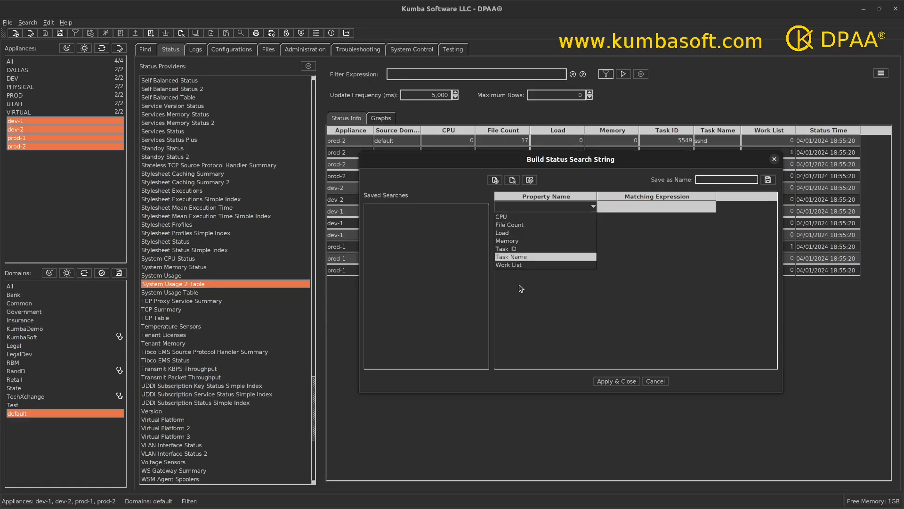
{"action": "left_click", "coordinate": [520, 257]}
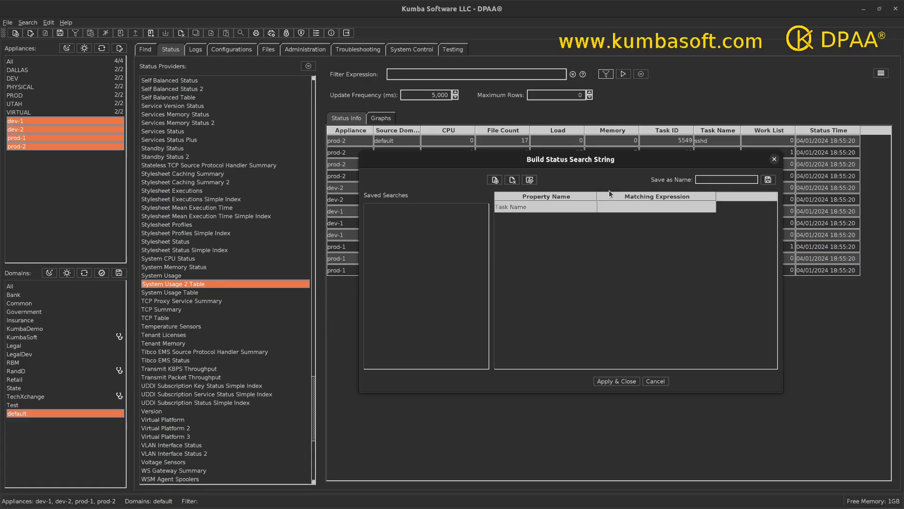
{"action": "left_click_drag", "start_coordinate": [667, 156], "coordinate": [662, 190]}
{"action": "left_click", "coordinate": [608, 242]}
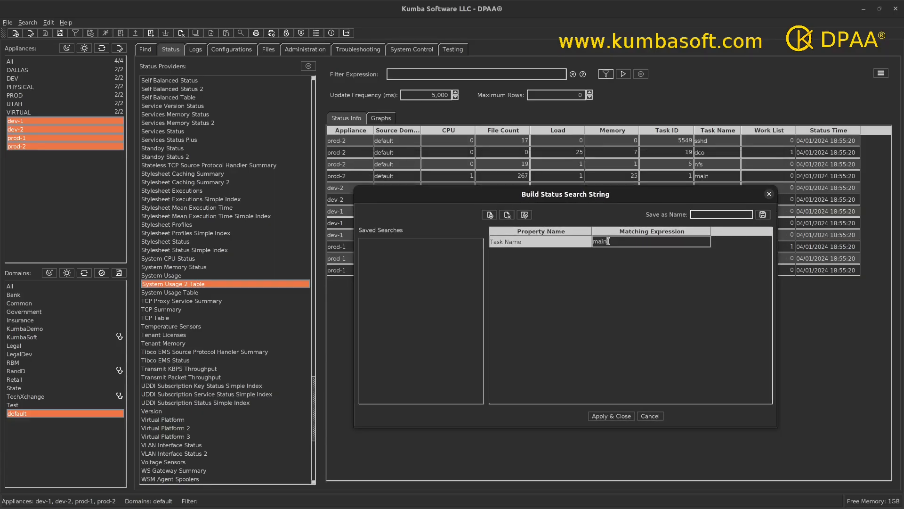
{"action": "left_click", "coordinate": [603, 416]}
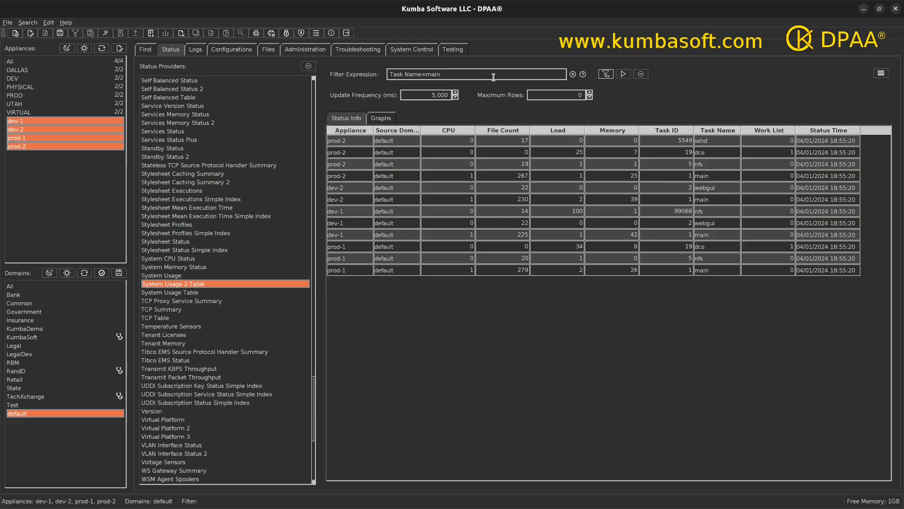
{"action": "left_click", "coordinate": [624, 75]}
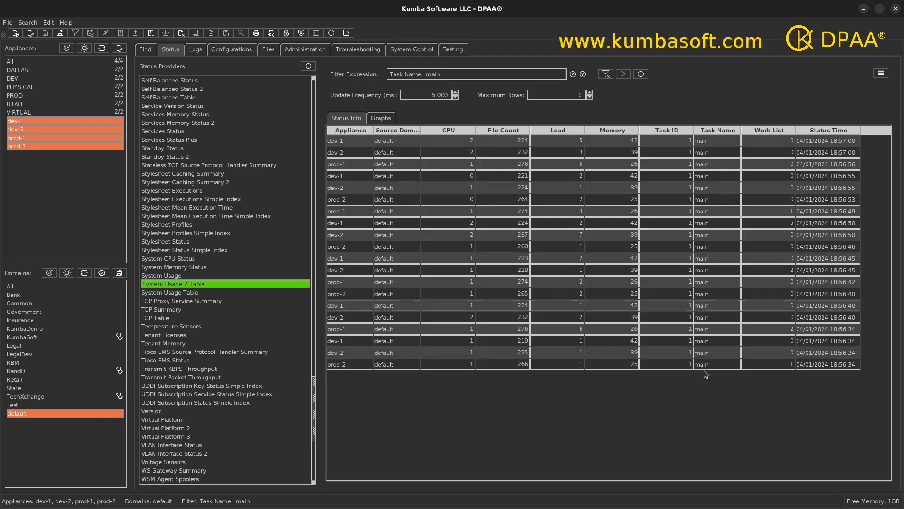
{"action": "left_click", "coordinate": [641, 74]}
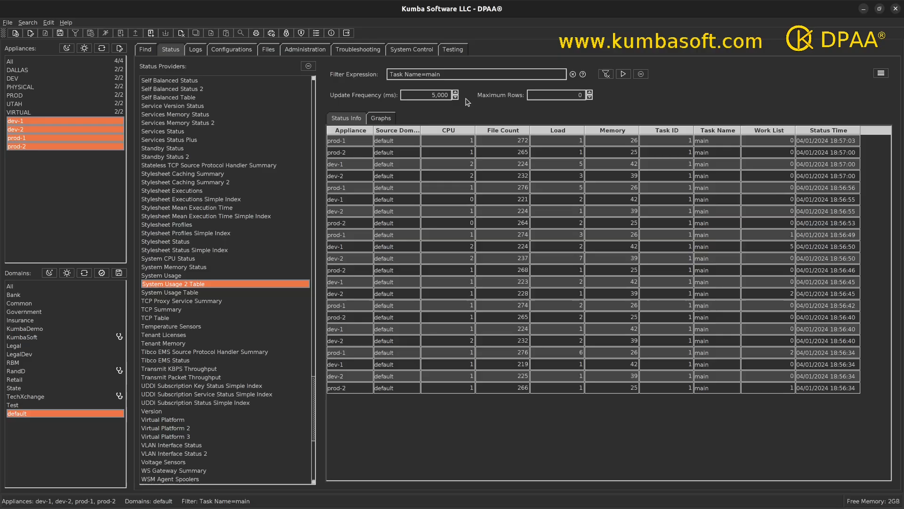
Extend the filter expression to "Task Name=main, Memory=42", and run the status query with it until stopped.
{"action": "left_click", "coordinate": [454, 74]}
{"action": "type", "text": ","}
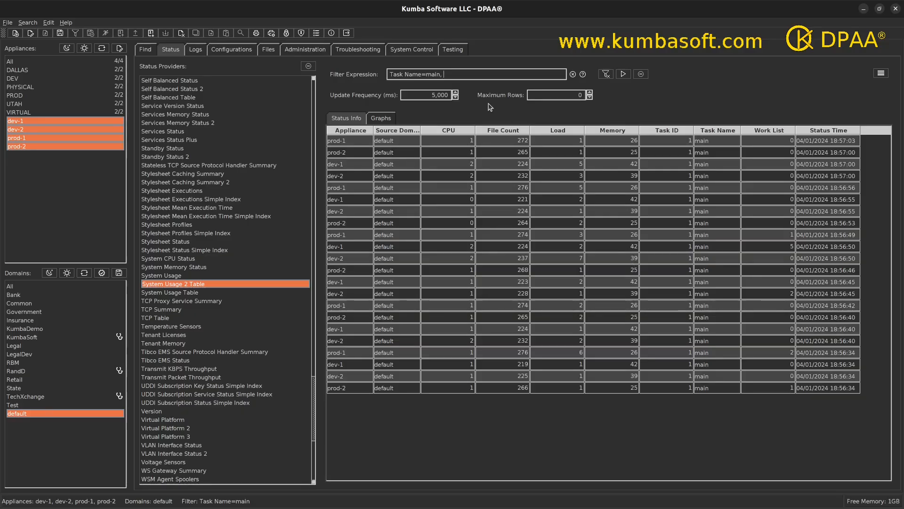
{"action": "type", "text": "Memory=42"}
{"action": "left_click", "coordinate": [623, 76]}
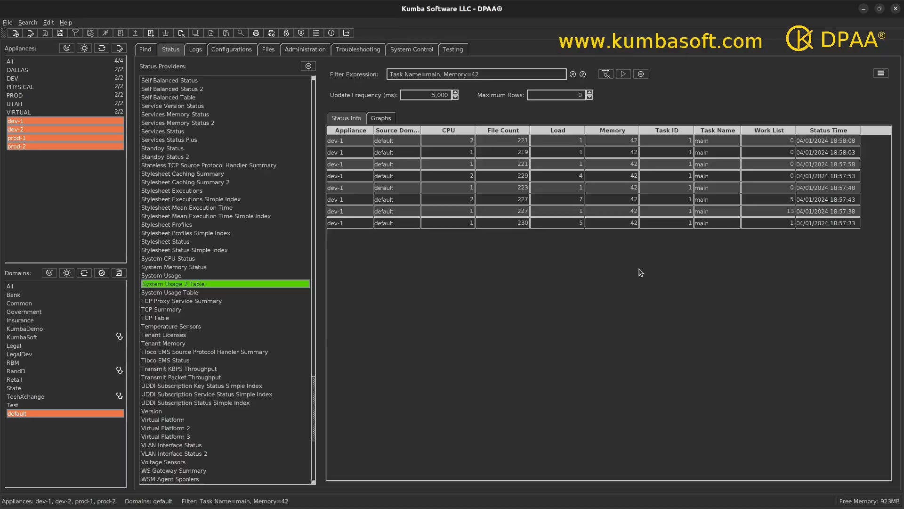
{"action": "left_click", "coordinate": [641, 75]}
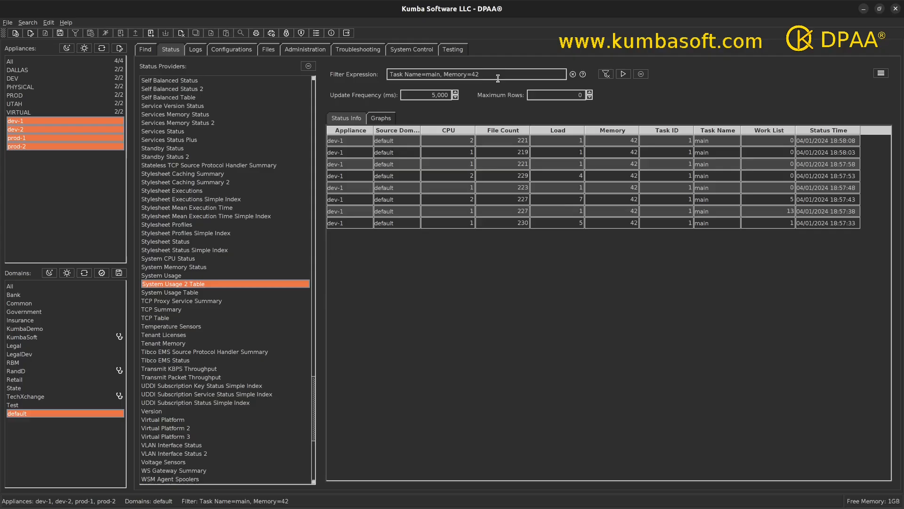
Reopen the current filter in the search string builder and delete its Memory condition.
{"action": "left_click_drag", "start_coordinate": [480, 74], "coordinate": [383, 74]}
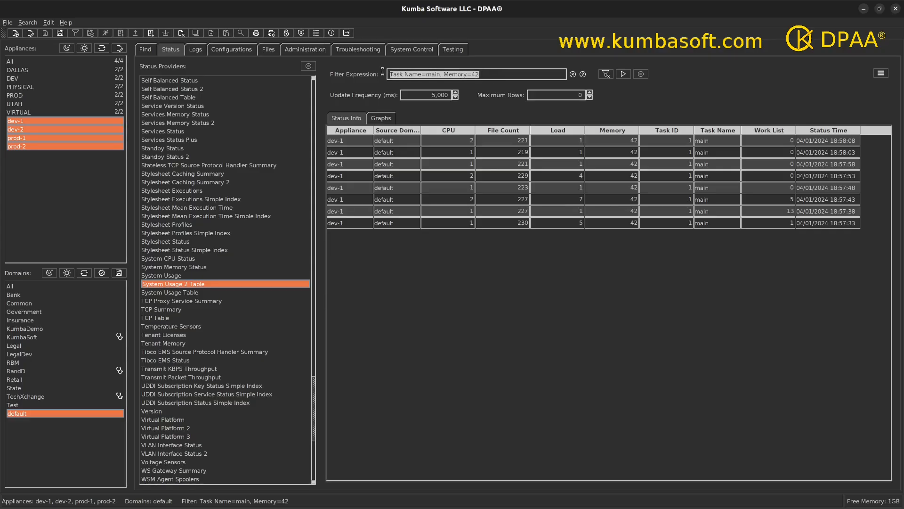
{"action": "left_click", "coordinate": [606, 75]}
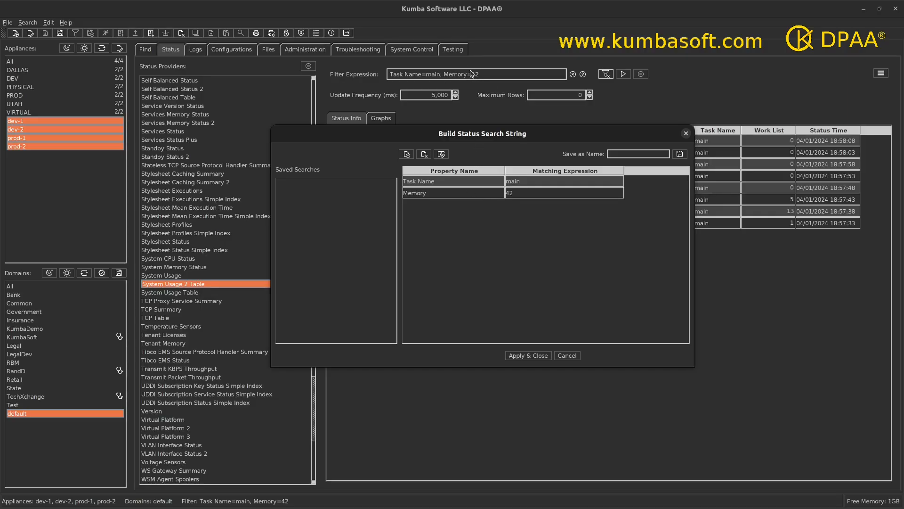
{"action": "left_click", "coordinate": [487, 196]}
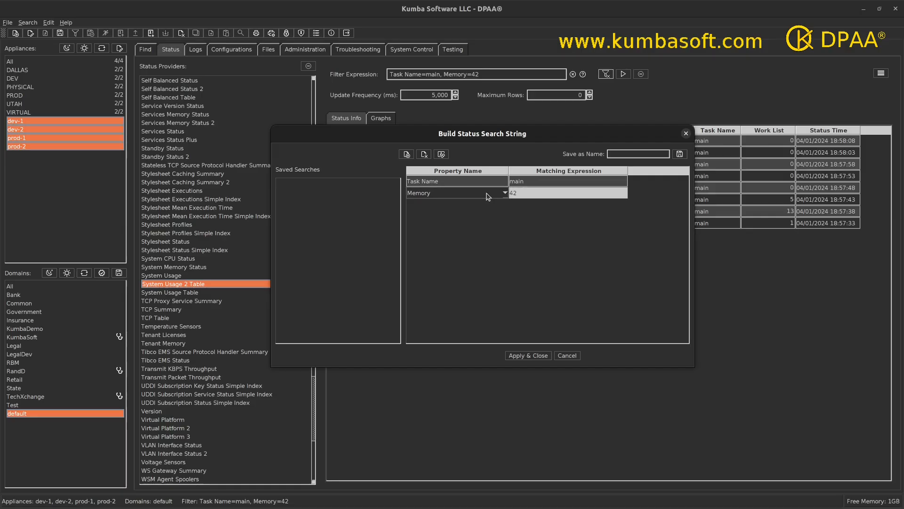
{"action": "left_click", "coordinate": [424, 155]}
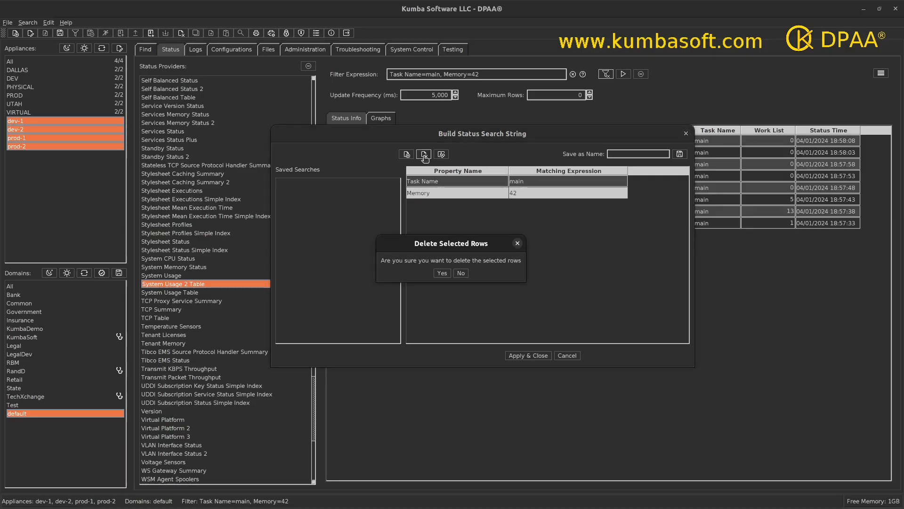
{"action": "left_click", "coordinate": [441, 274]}
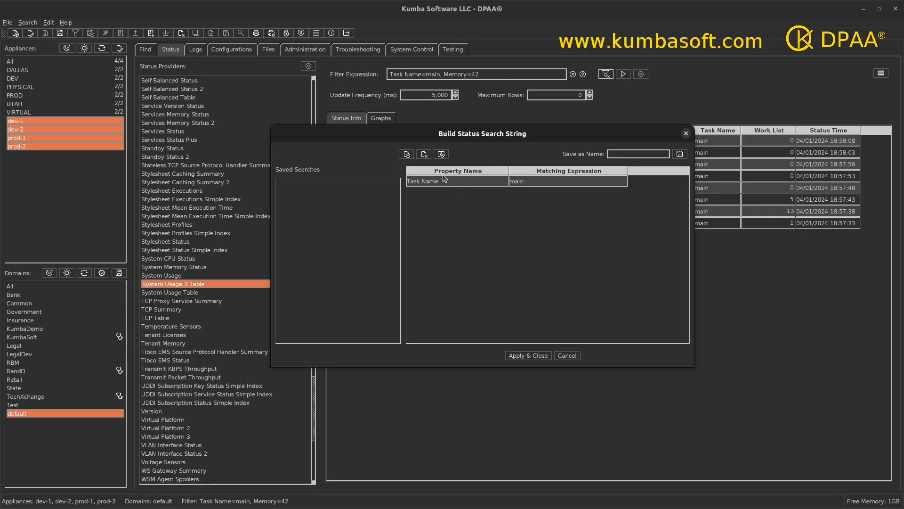
Add a File Count condition matching [2-9]\d\d+ to the filter, apply it and run the status query.
{"action": "left_click", "coordinate": [406, 155]}
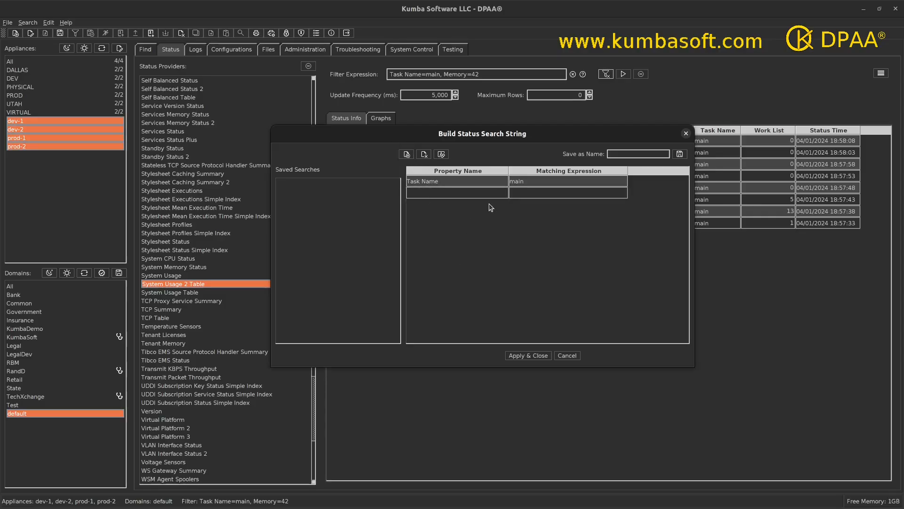
{"action": "left_click", "coordinate": [503, 195]}
{"action": "left_click", "coordinate": [505, 194]}
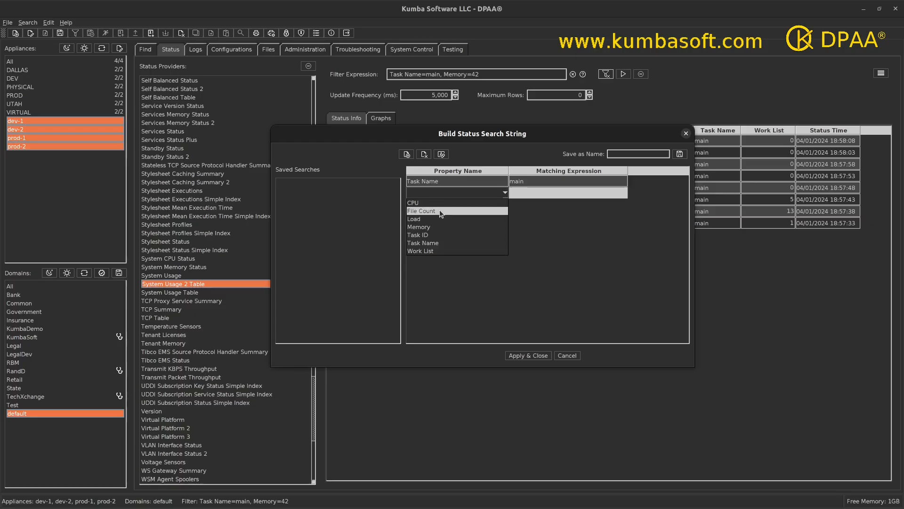
{"action": "left_click", "coordinate": [439, 210]}
{"action": "left_click", "coordinate": [518, 193]}
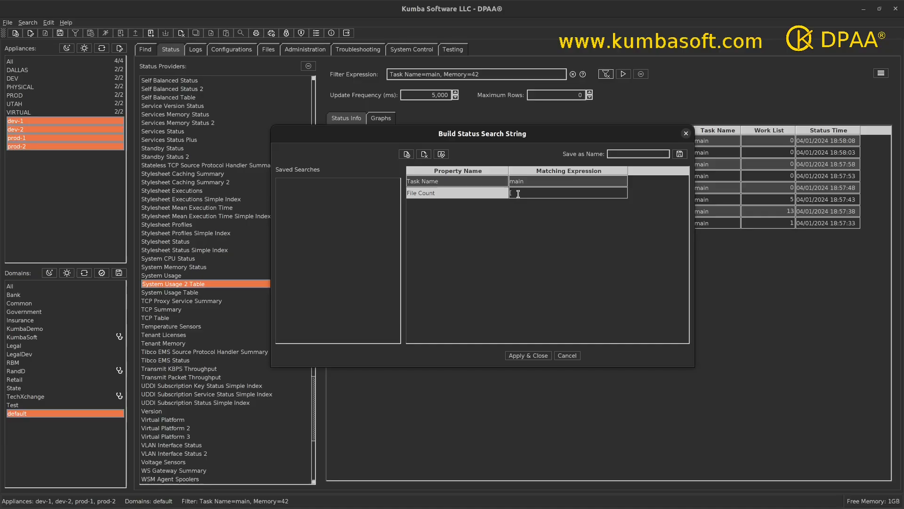
{"action": "type", "text": "[2-9]\\d\\d+"}
{"action": "left_click", "coordinate": [536, 356]}
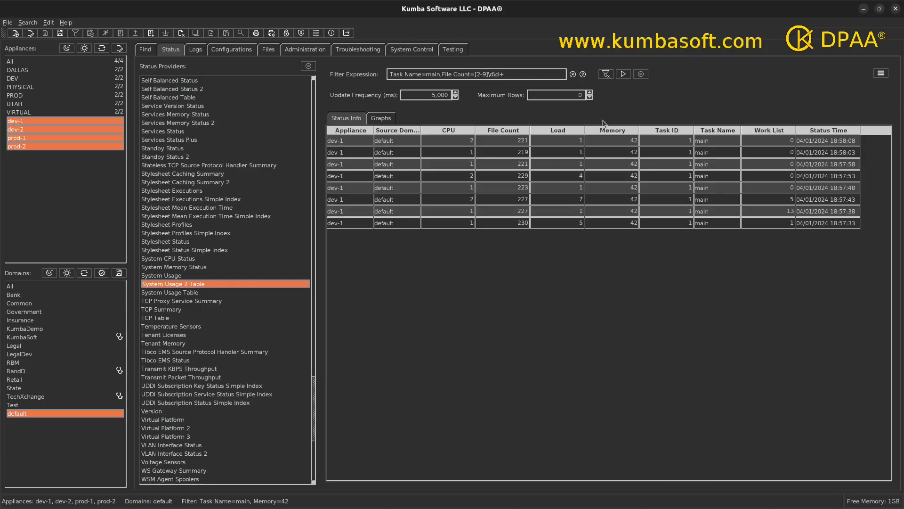
{"action": "left_click", "coordinate": [623, 75]}
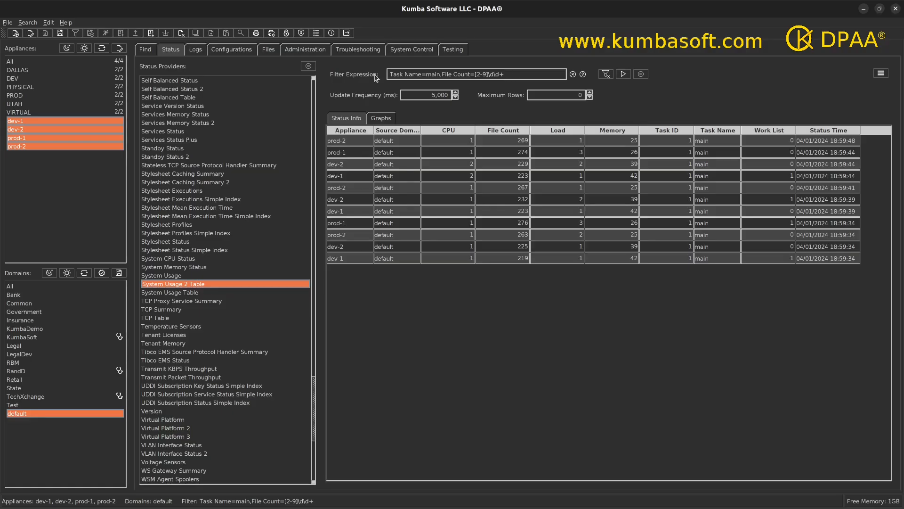
Save the current status filter as the search "Main File Count Over 200", and apply it.
{"action": "left_click", "coordinate": [606, 75]}
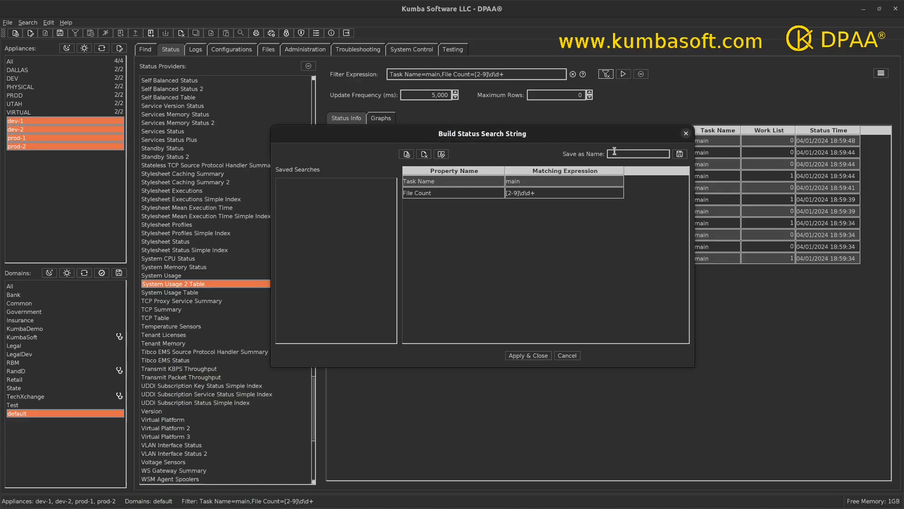
{"action": "type", "text": "File Count Over 200"}
{"action": "left_click", "coordinate": [680, 155]}
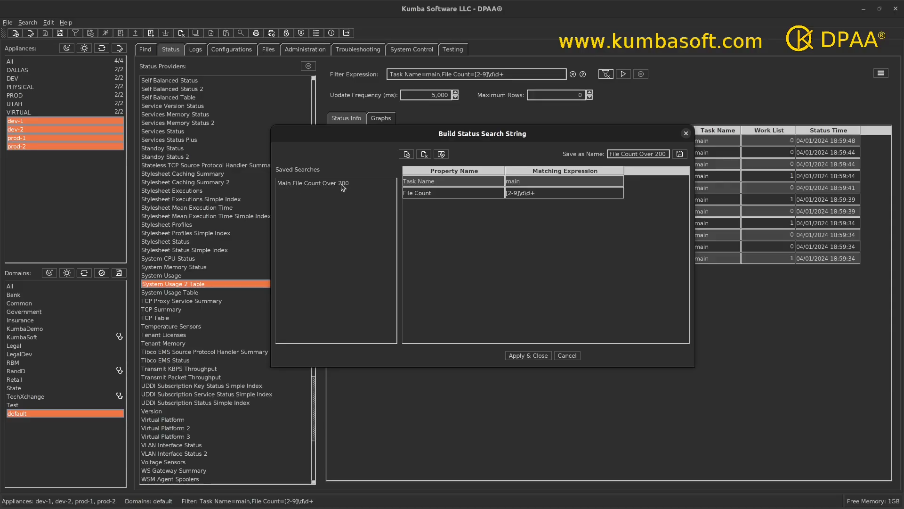
{"action": "left_click", "coordinate": [540, 356]}
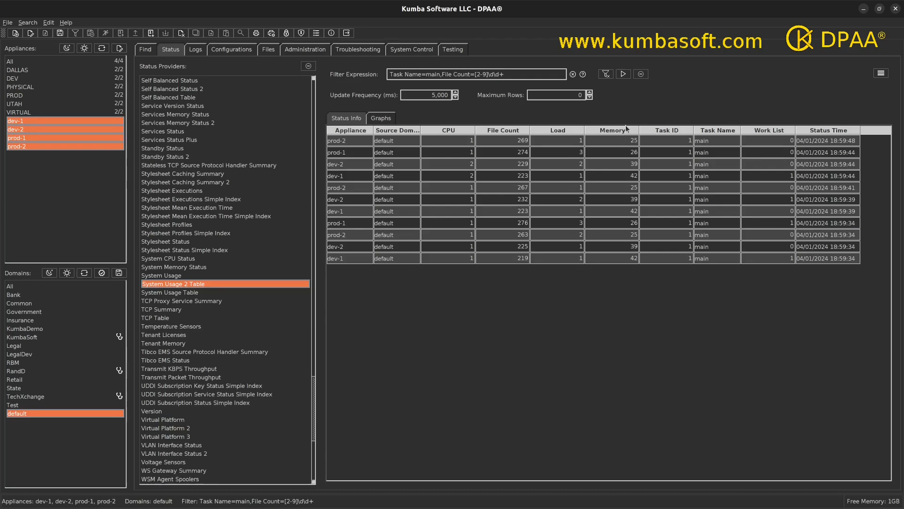
Clear the filter expression and run the System Usage 2 Table query unfiltered.
{"action": "left_click", "coordinate": [573, 75]}
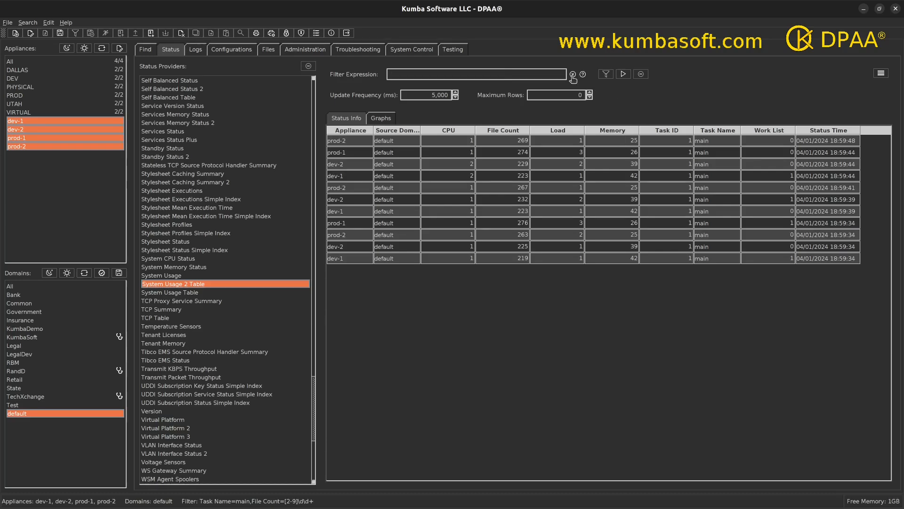
{"action": "left_click", "coordinate": [623, 74]}
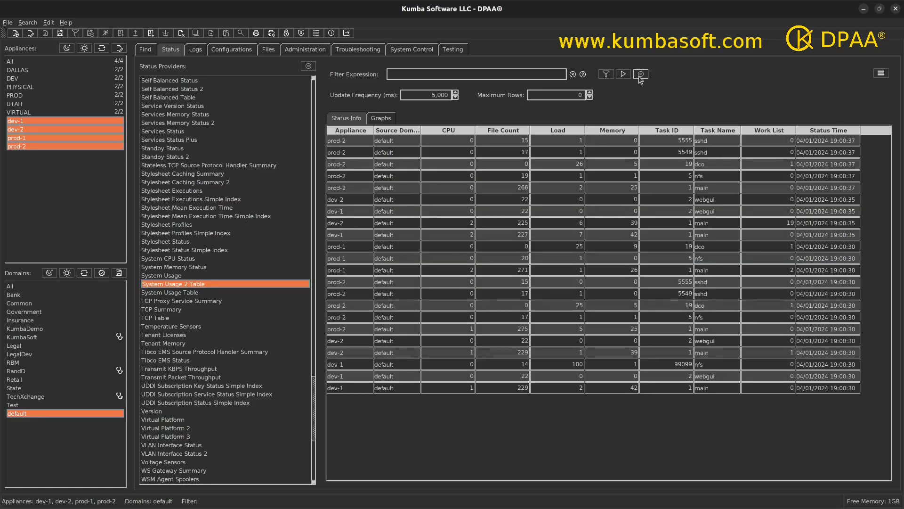
Load and apply the saved search "Main File Count Over 200", and run the status query with it until stopped.
{"action": "left_click", "coordinate": [607, 76]}
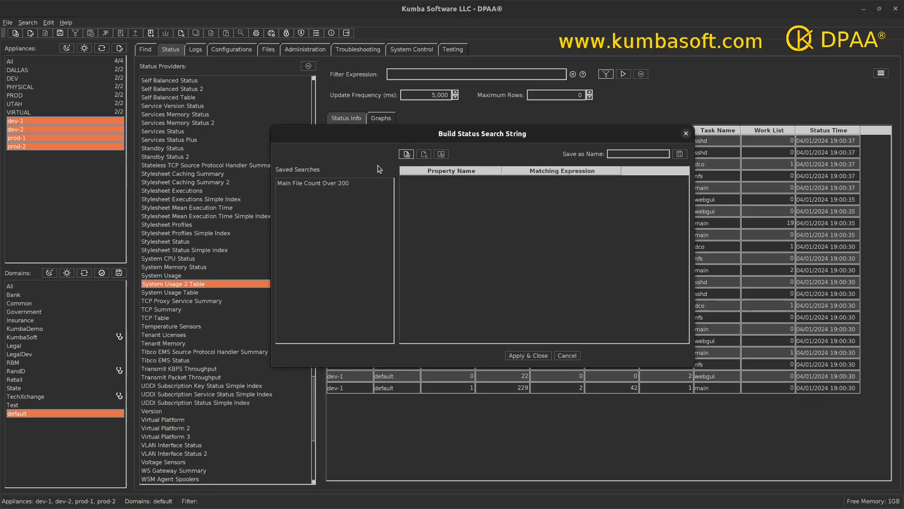
{"action": "left_click", "coordinate": [334, 184]}
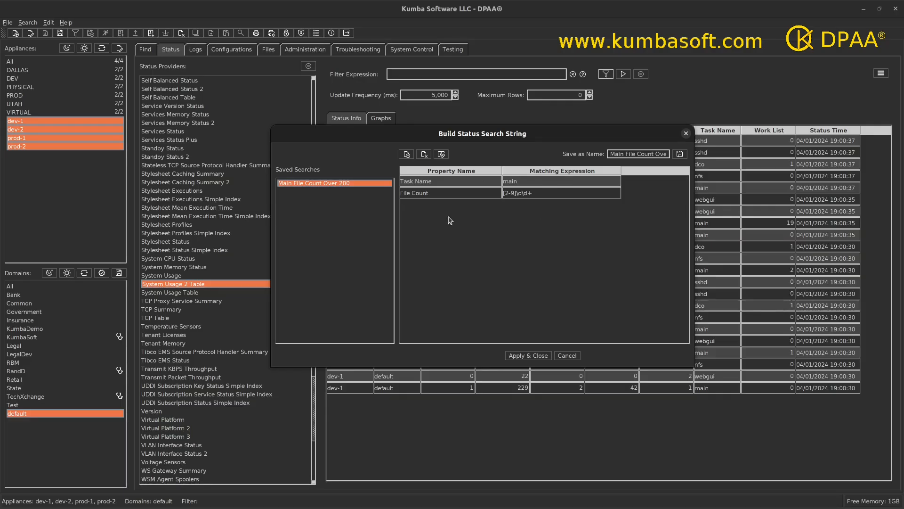
{"action": "left_click", "coordinate": [515, 355]}
{"action": "left_click", "coordinate": [623, 75]}
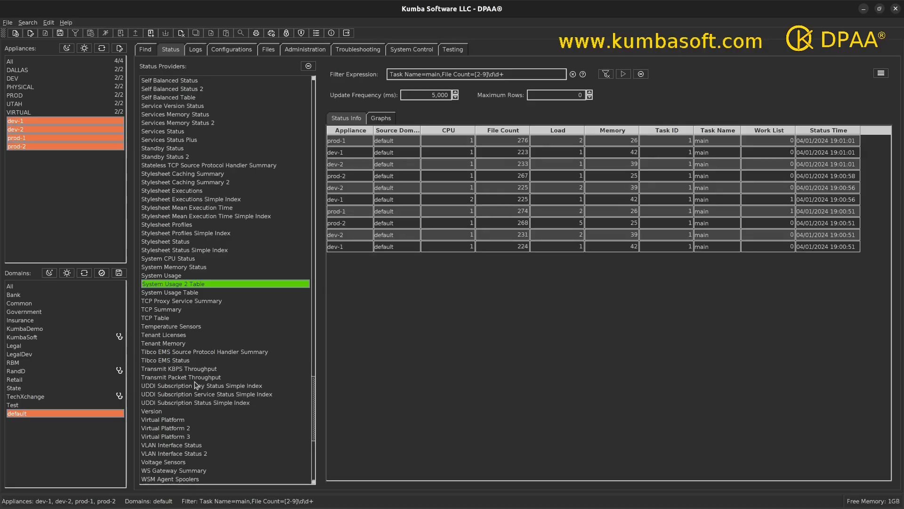
{"action": "left_click", "coordinate": [640, 74]}
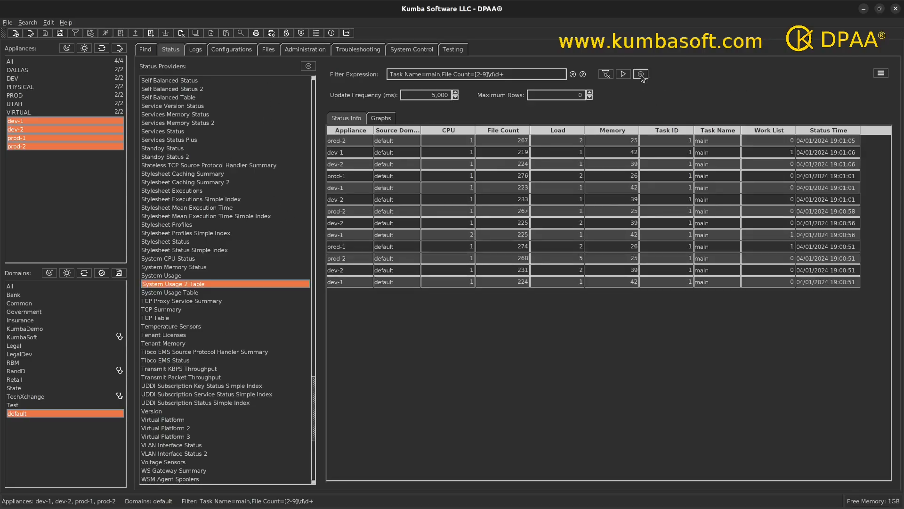
Switch the status provider to Load Balancer Status 2.
{"action": "scroll", "coordinate": [201, 199], "scroll_direction": "up", "scroll_amount": 9}
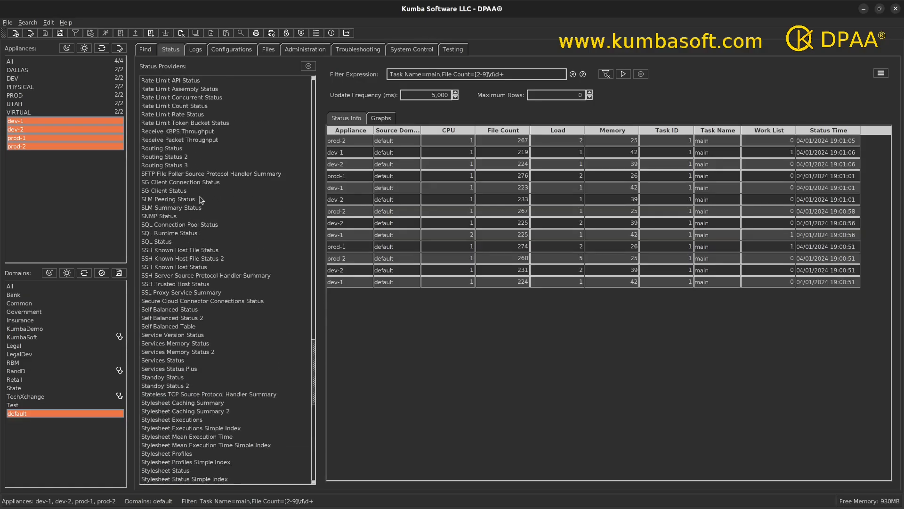
{"action": "scroll", "coordinate": [202, 199], "scroll_direction": "up", "scroll_amount": 15}
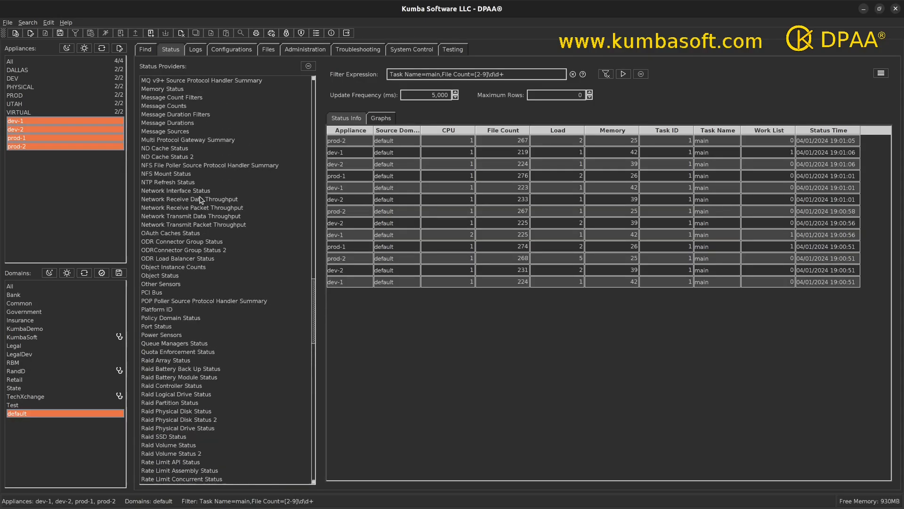
{"action": "scroll", "coordinate": [200, 200], "scroll_direction": "up", "scroll_amount": 10}
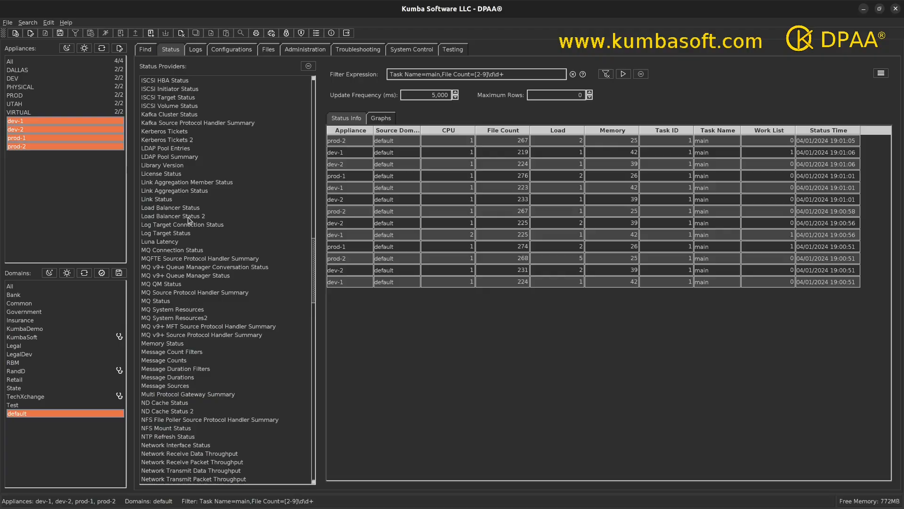
{"action": "left_click", "coordinate": [188, 217]}
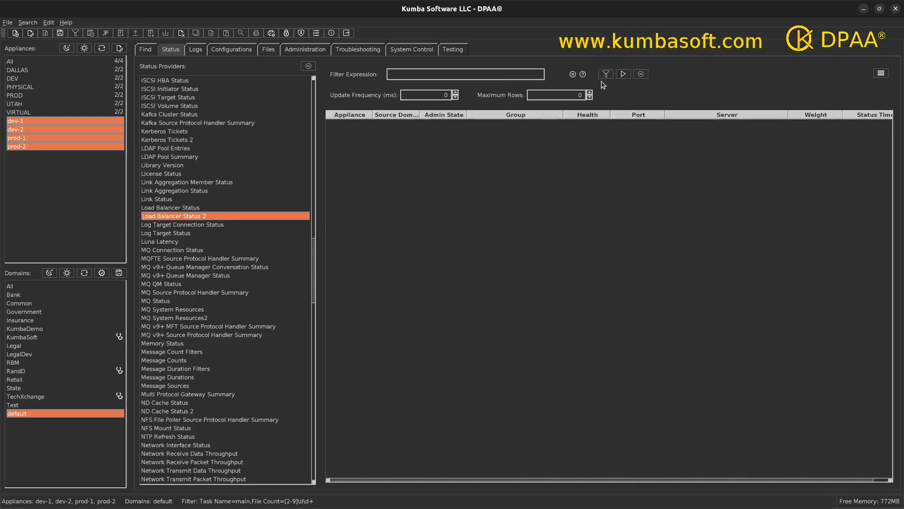
Review the saved searches "Enabled but down" and "Dynamic Port" for this provider, and apply "Enabled but down" as the filter.
{"action": "left_click", "coordinate": [606, 74]}
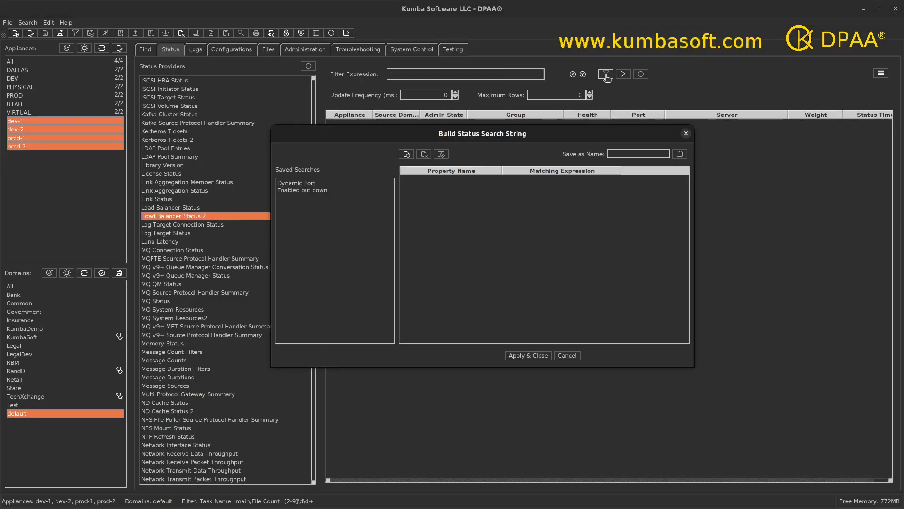
{"action": "left_click", "coordinate": [305, 191]}
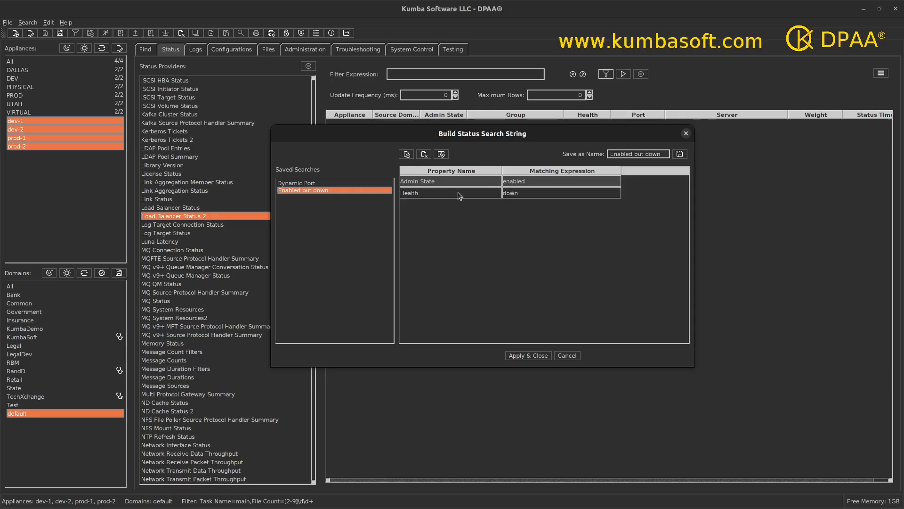
{"action": "left_click", "coordinate": [312, 185]}
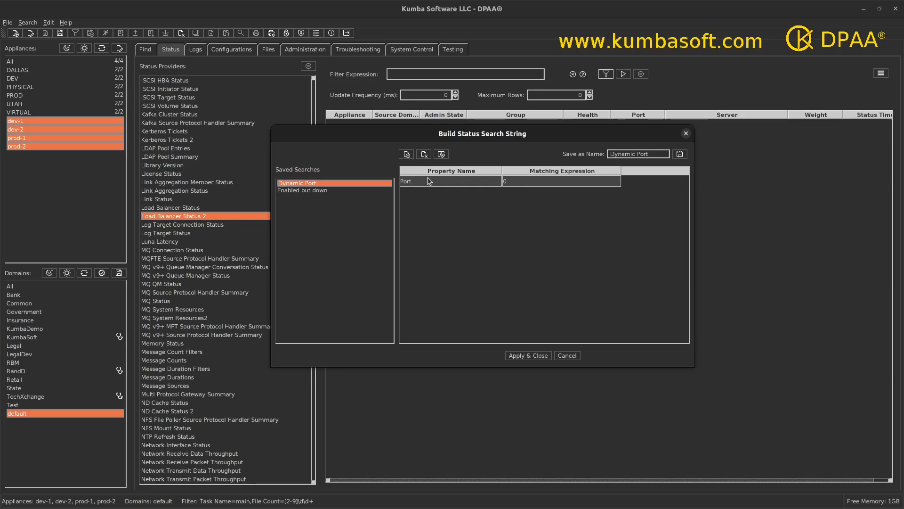
{"action": "left_click", "coordinate": [306, 190]}
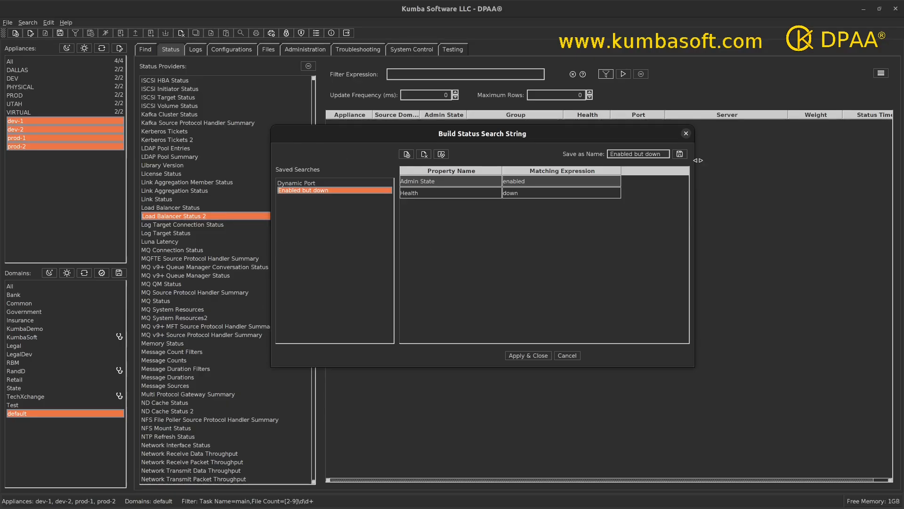
{"action": "left_click", "coordinate": [525, 357]}
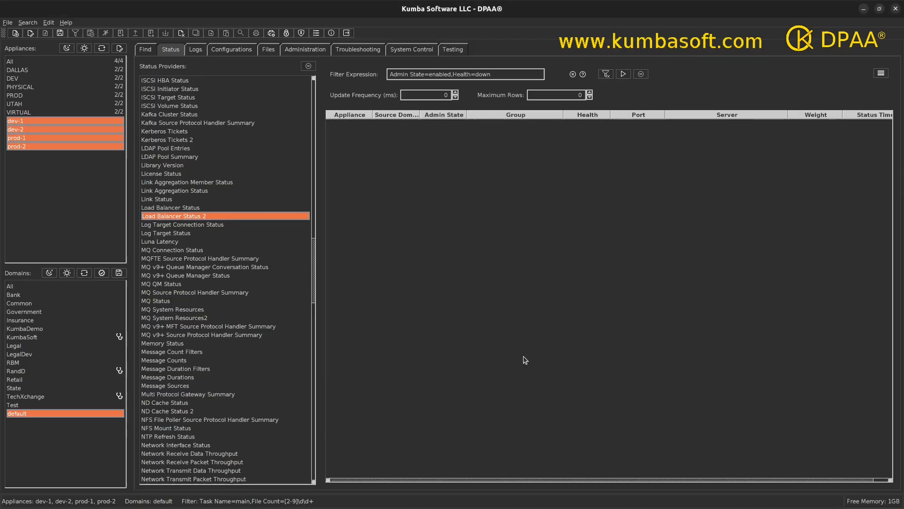
Run the filtered load balancer status query on the default domain, and run it again with all domains selected.
{"action": "left_click", "coordinate": [623, 74]}
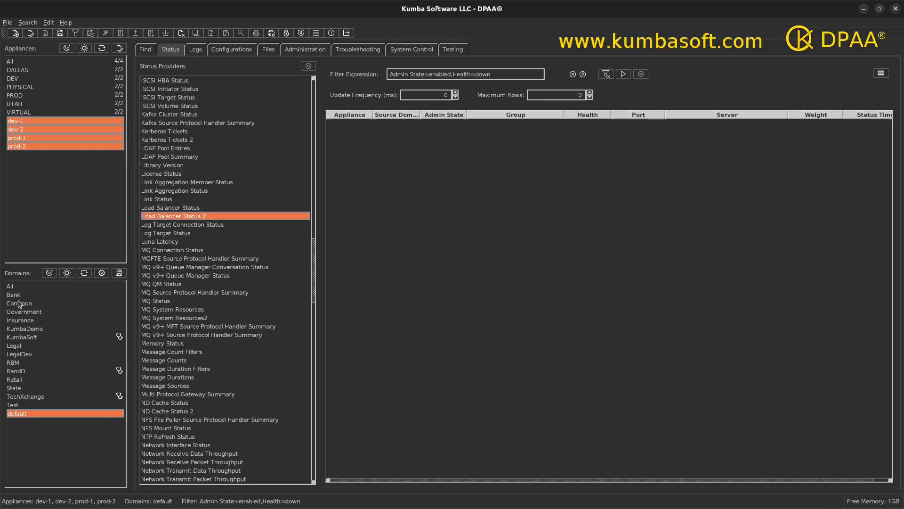
{"action": "left_click", "coordinate": [11, 287]}
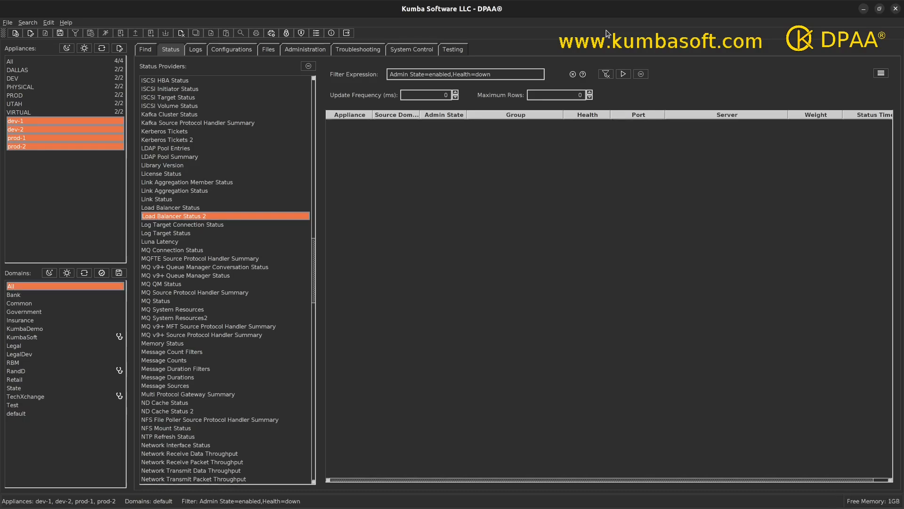
{"action": "left_click", "coordinate": [622, 74]}
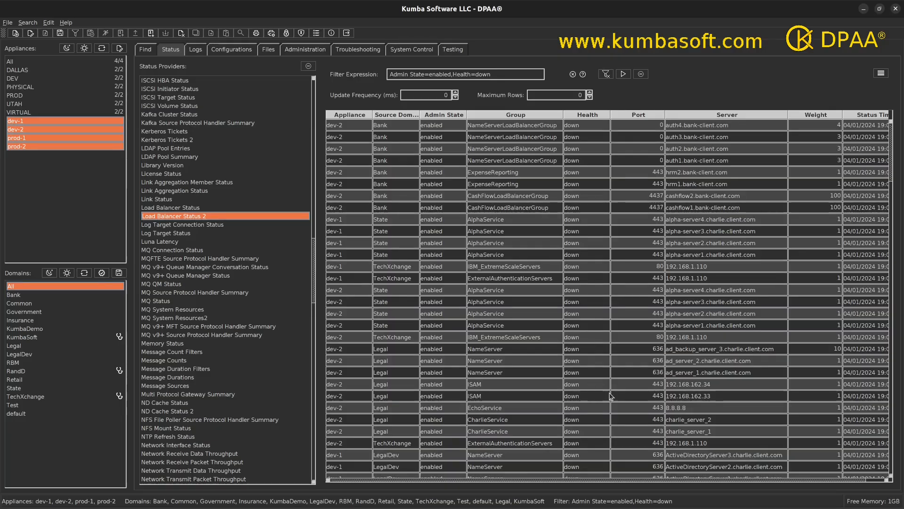
Replace the filter with the saved search "Dynamic Port" and run the load balancer status query with it.
{"action": "left_click", "coordinate": [607, 75]}
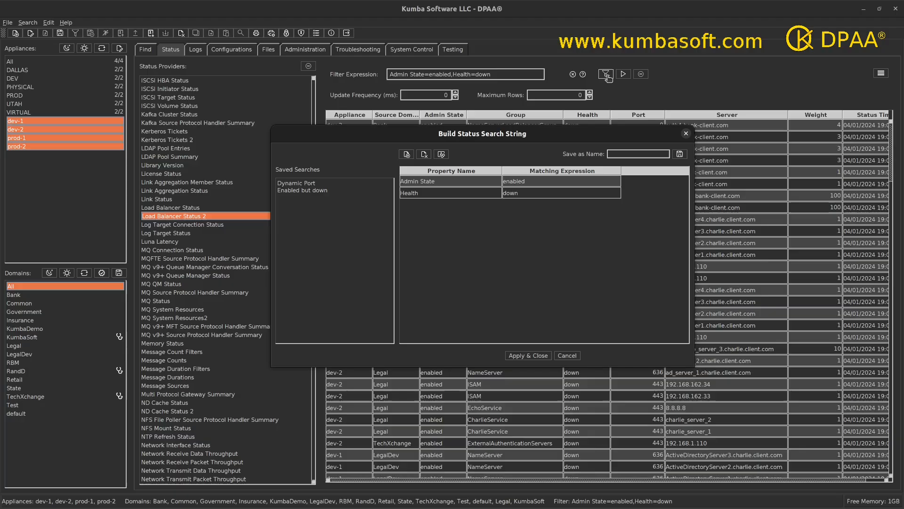
{"action": "left_click", "coordinate": [312, 184]}
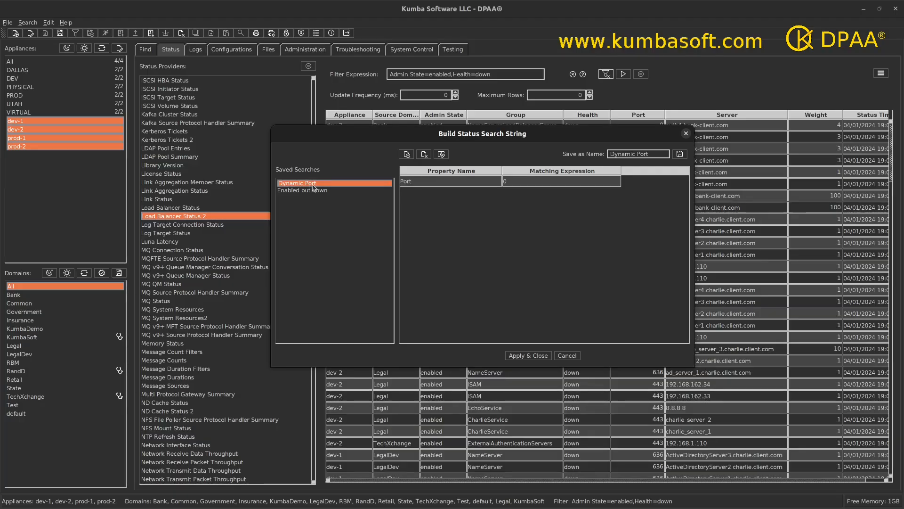
{"action": "left_click", "coordinate": [515, 356]}
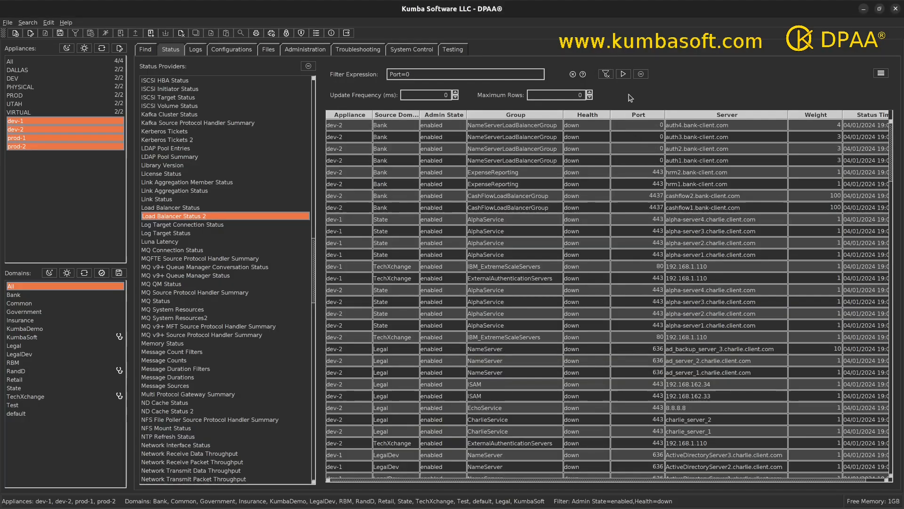
{"action": "left_click", "coordinate": [623, 74]}
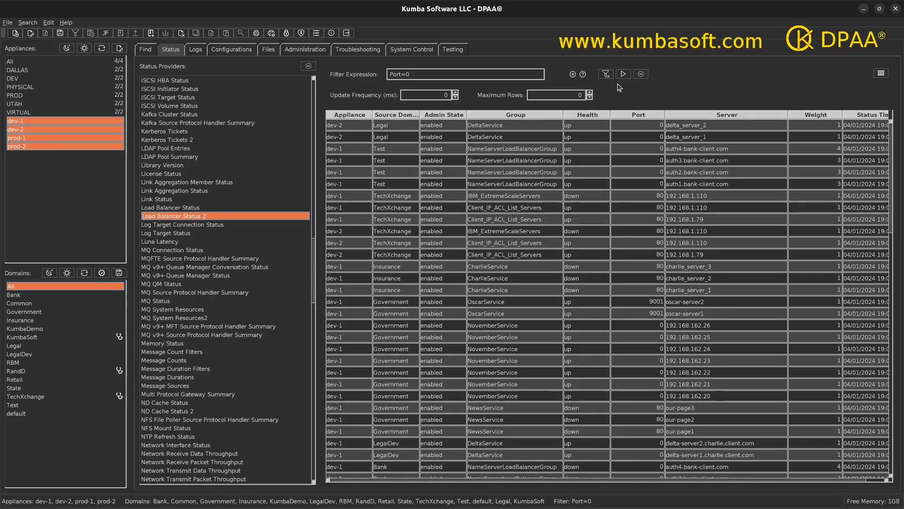
Switch the status provider back to System Usage 2 Table, briefly selecting Services Memory Status 2 on the way.
{"action": "scroll", "coordinate": [203, 315], "scroll_direction": "down", "scroll_amount": 20}
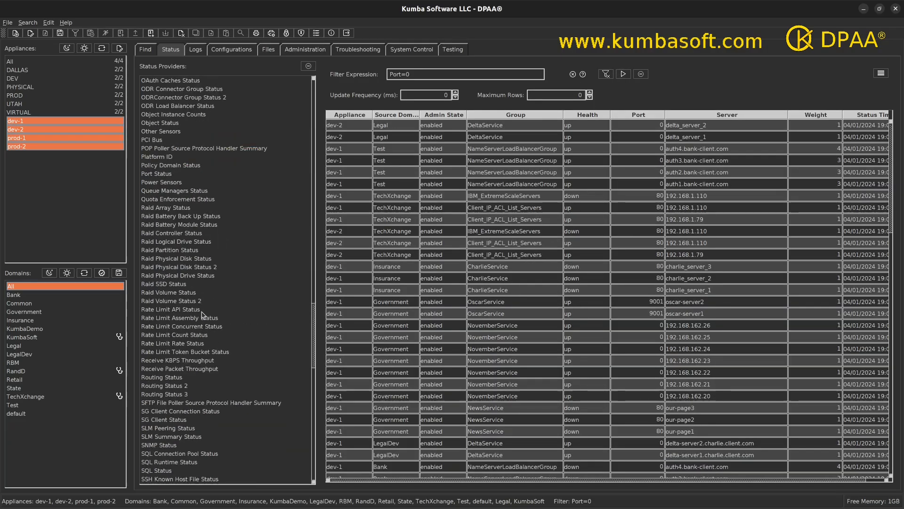
{"action": "scroll", "coordinate": [204, 315], "scroll_direction": "down", "scroll_amount": 4}
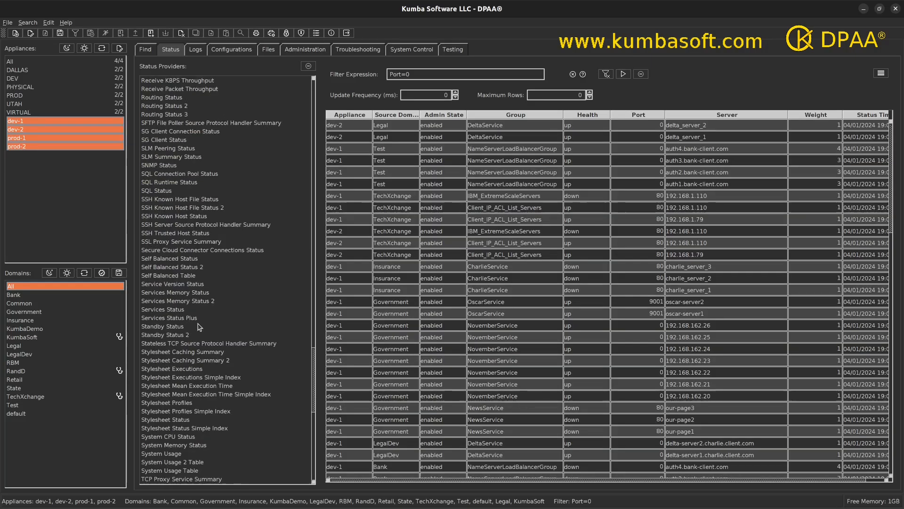
{"action": "left_click", "coordinate": [190, 301]}
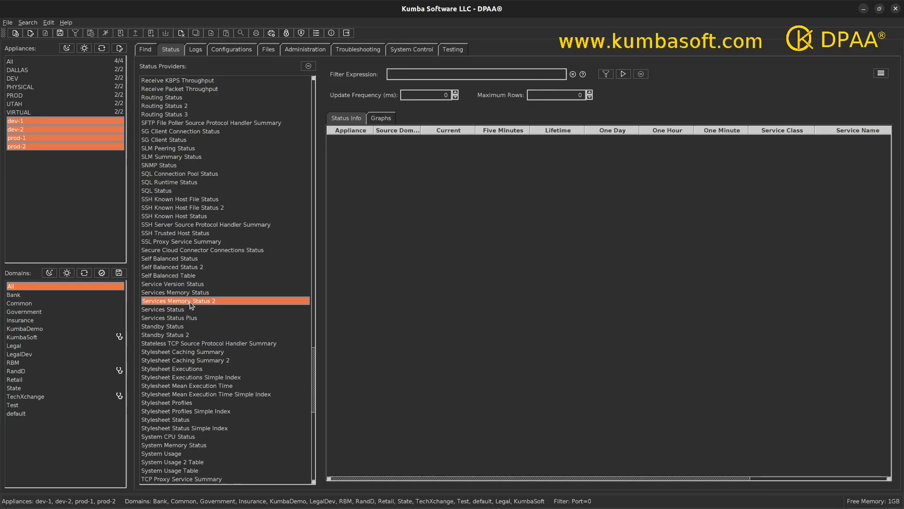
{"action": "scroll", "coordinate": [229, 338], "scroll_direction": "down", "scroll_amount": 4}
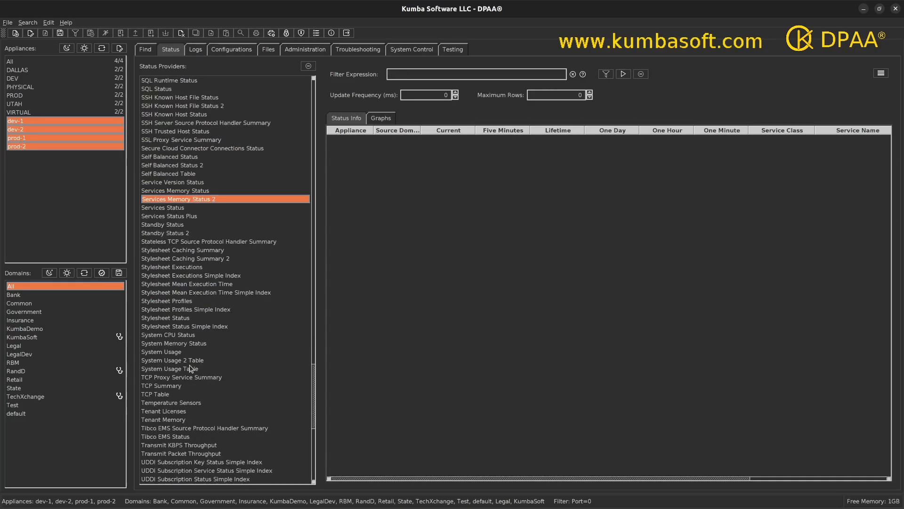
{"action": "left_click", "coordinate": [193, 360]}
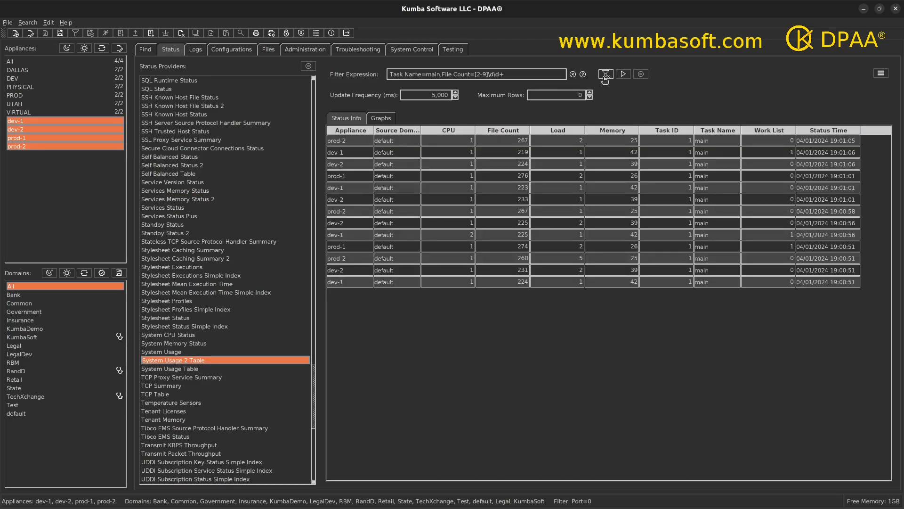
Clear the filter expression and load the saved search "Main File Count Over 200" in the status search builder.
{"action": "left_click", "coordinate": [573, 74]}
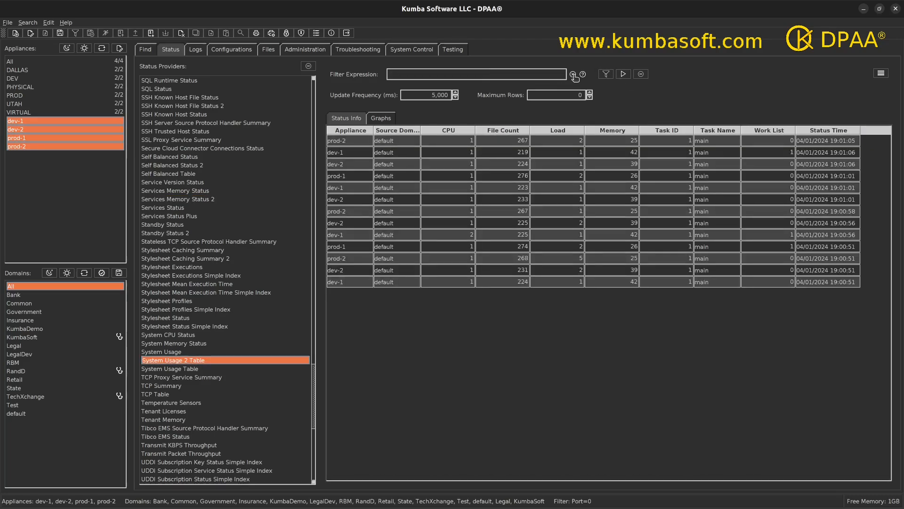
{"action": "left_click", "coordinate": [606, 74]}
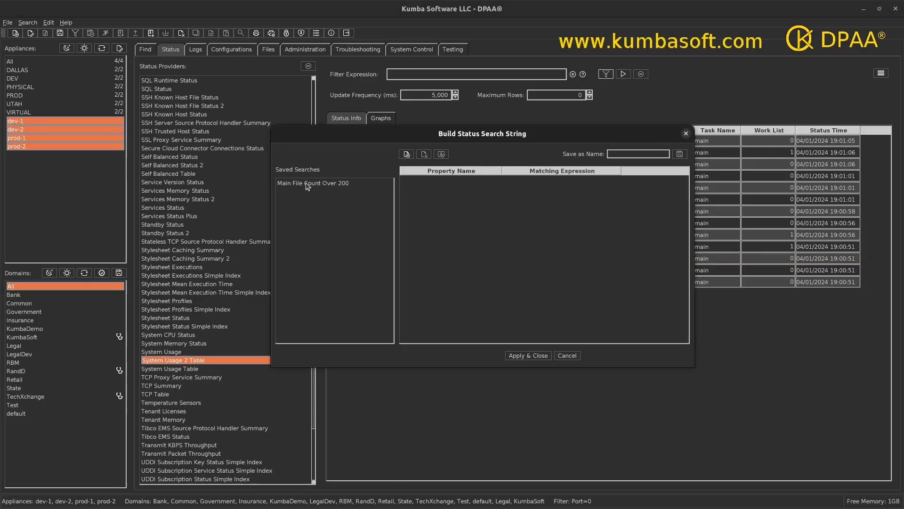
{"action": "left_click", "coordinate": [307, 183]}
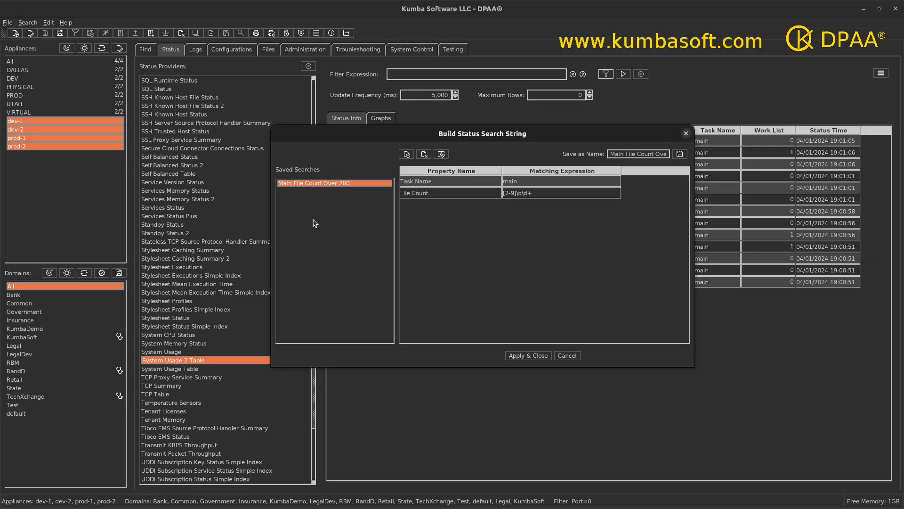